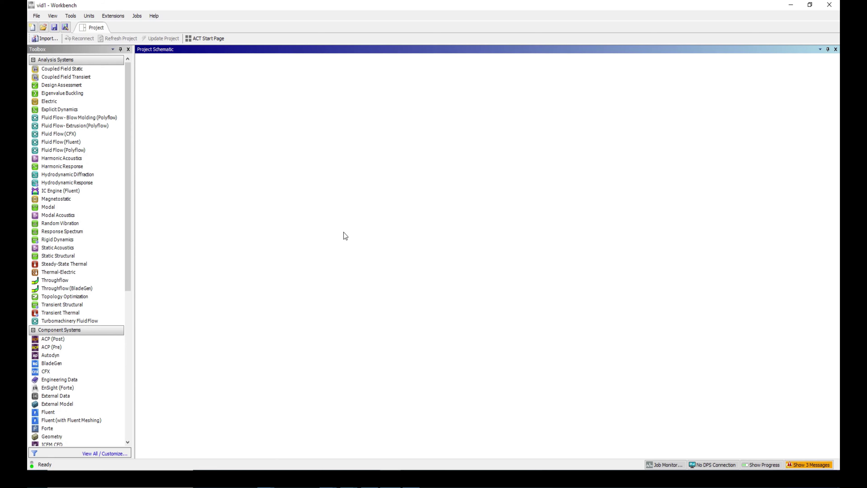
Add a standalone Material Designer system with its default name and open its Engineering Data.
scroll(94, 357, "down", 2)
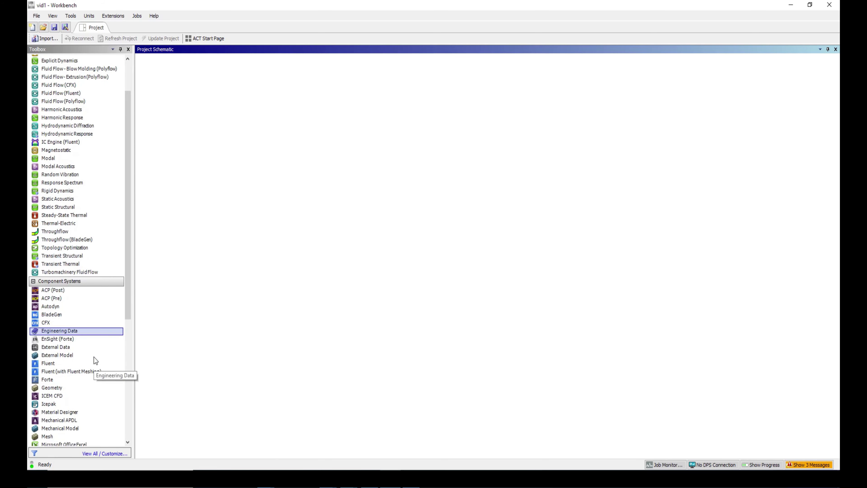
left_click_drag(61, 412, 204, 91)
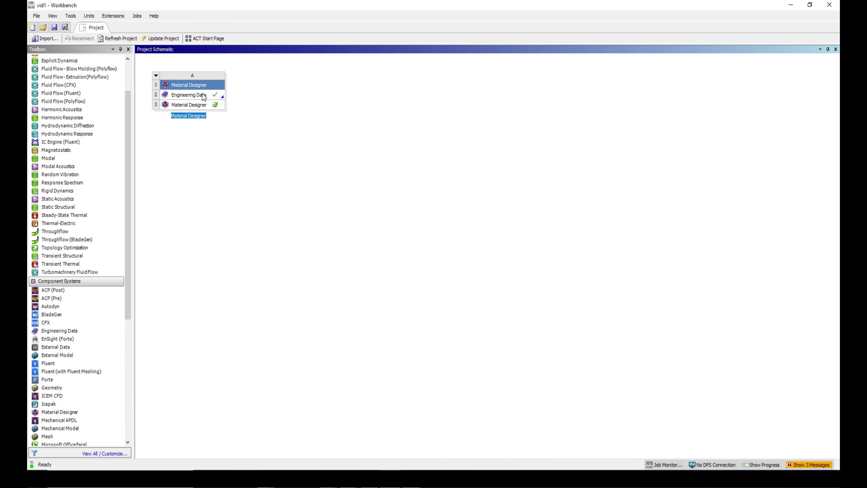
left_click(203, 98)
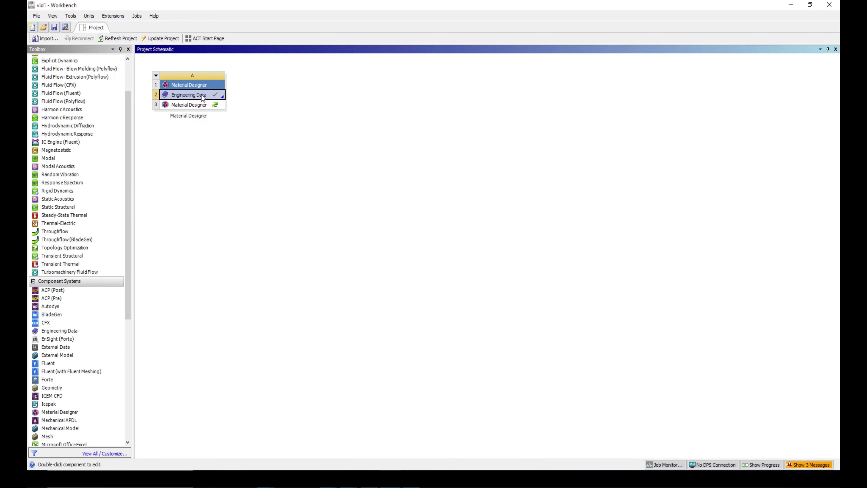
double_click(202, 96)
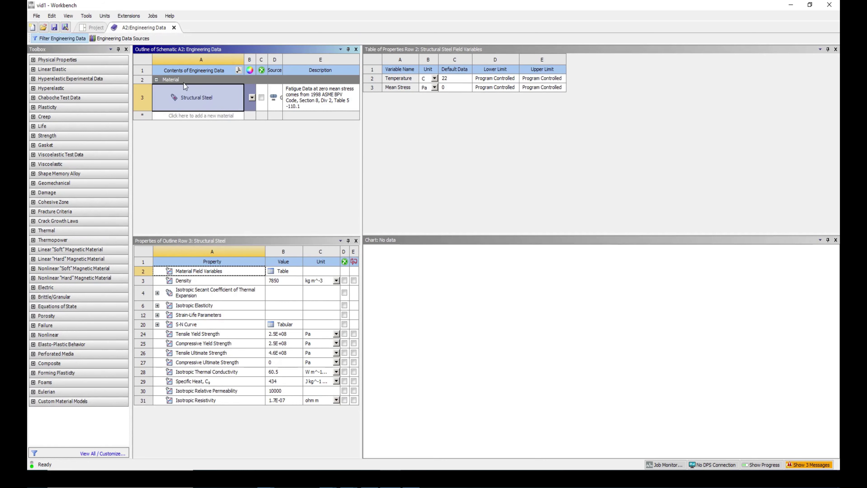
Add E-Glass and Resin Epoxy from the Composite Materials library, then close the library sources.
left_click(122, 38)
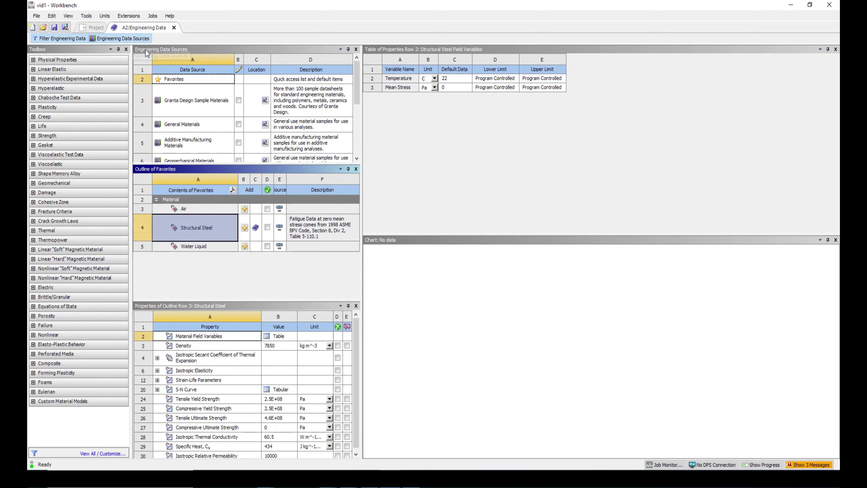
scroll(188, 111, "down", 3)
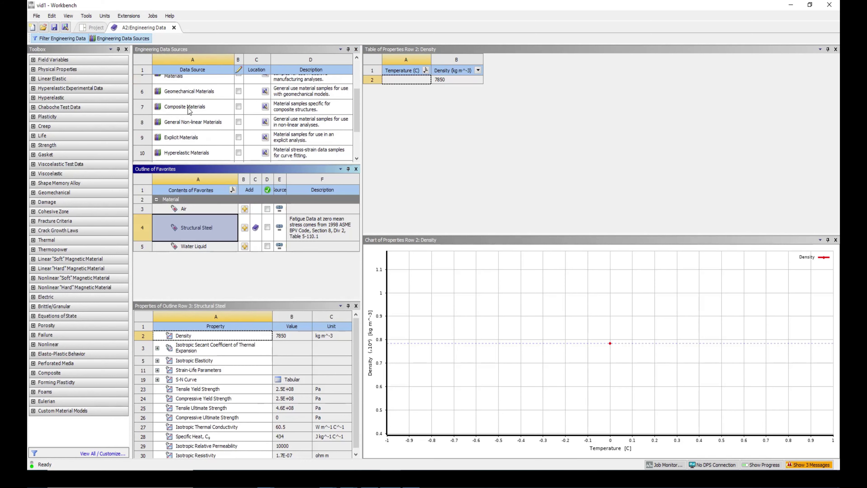
left_click(187, 107)
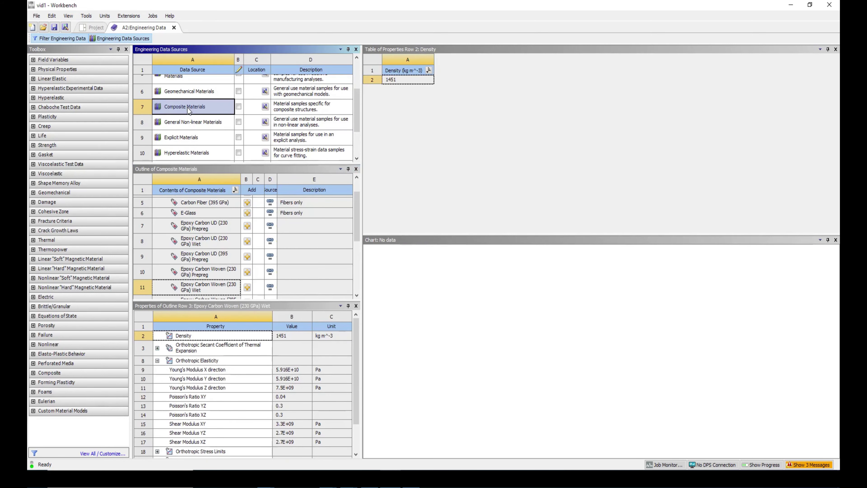
scroll(212, 228, "down", 1)
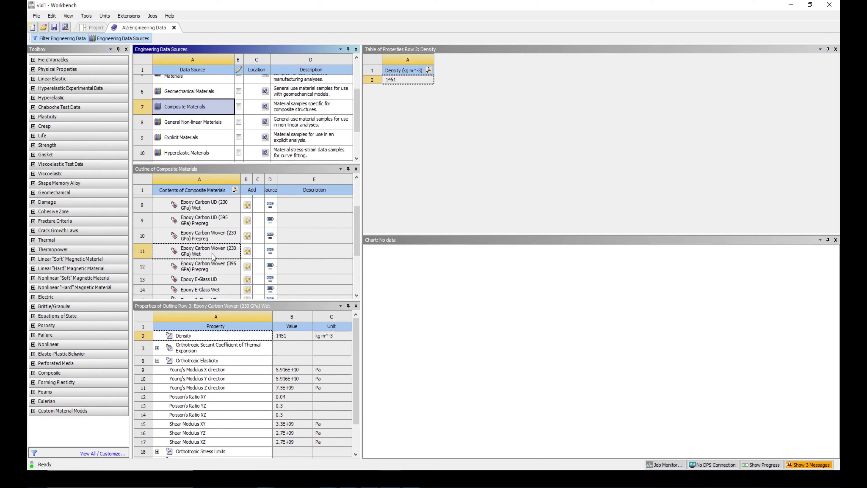
scroll(213, 256, "up", 1)
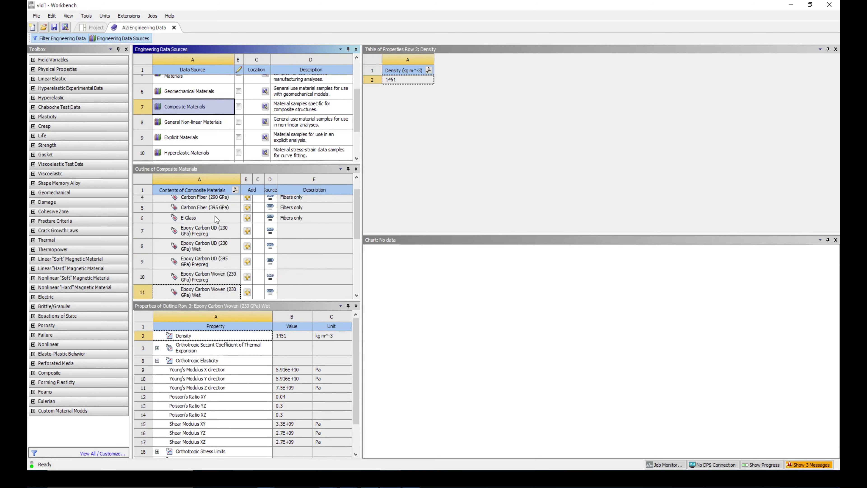
left_click(238, 220)
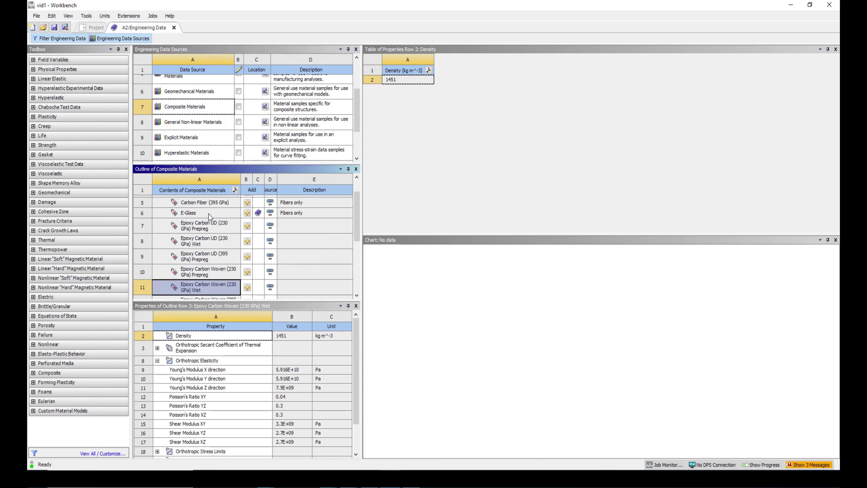
scroll(208, 213, "down", 3)
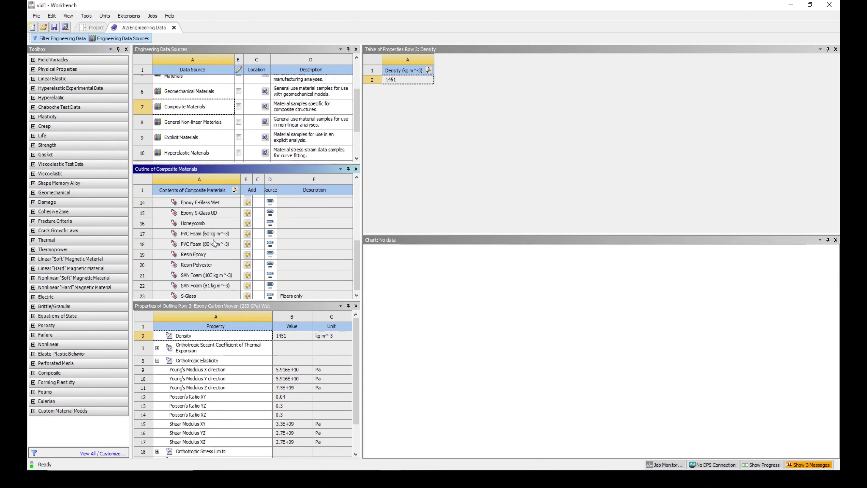
left_click(247, 254)
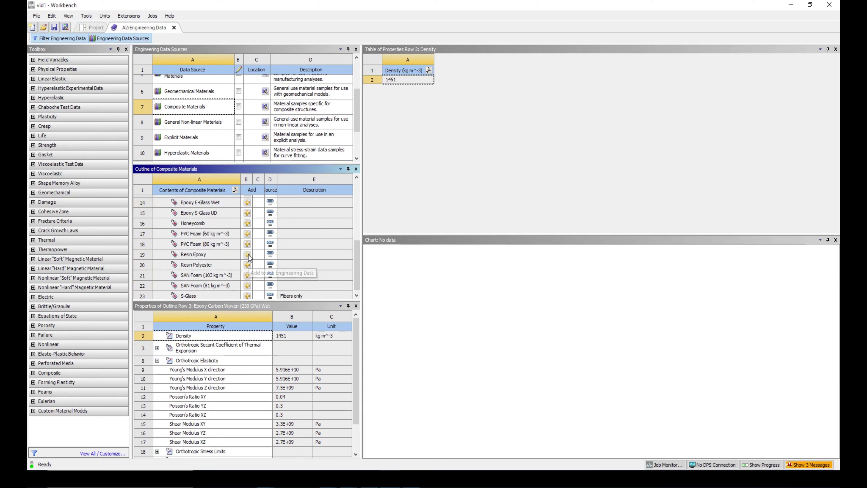
scroll(248, 257, "up", 1)
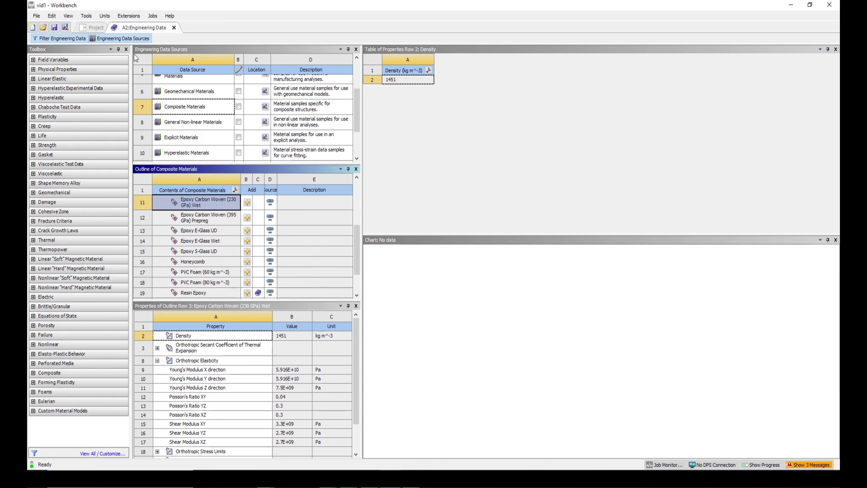
left_click(121, 38)
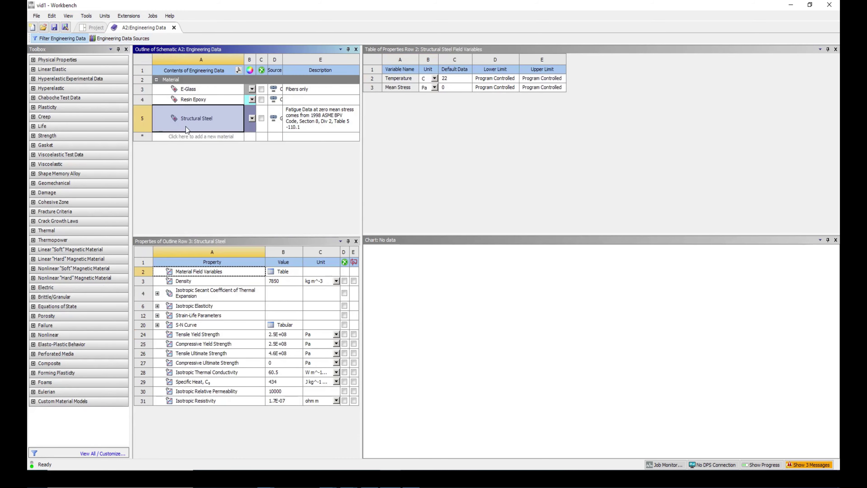
Return to the project schematic and launch Material Designer from cell A3.
left_click(92, 28)
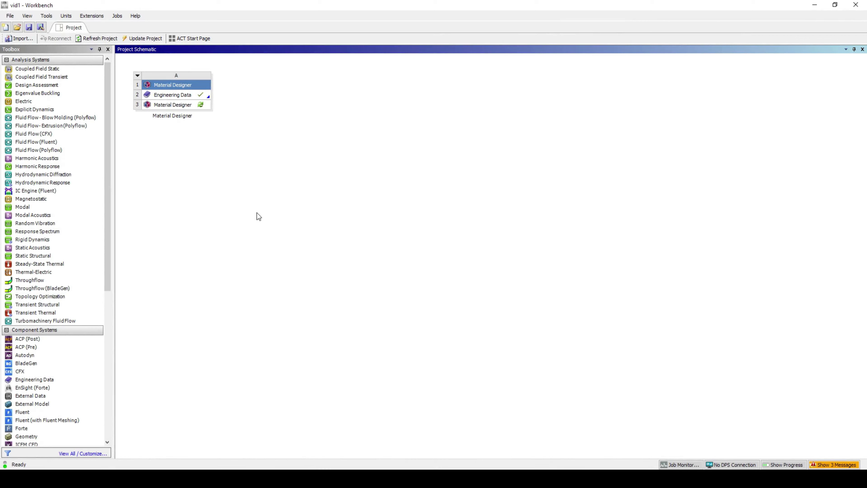
double_click(178, 105)
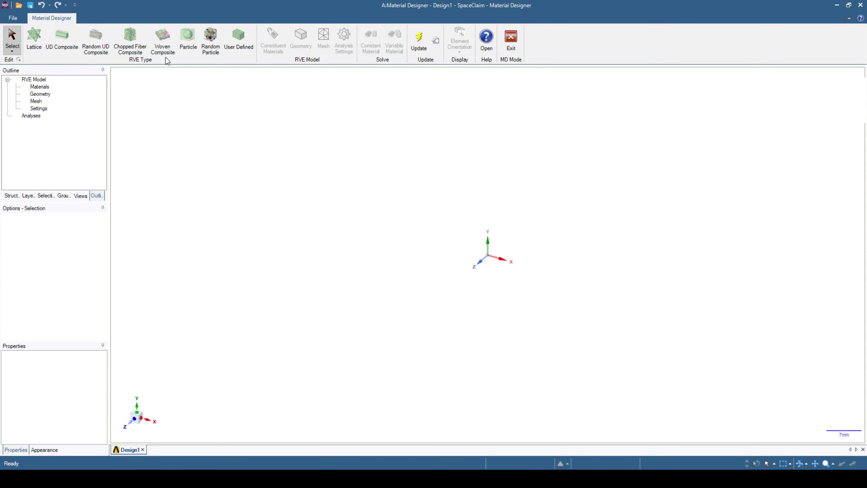
Create a Woven Composite RVE using E-Glass for the yarn and Resin Epoxy for the matrix.
left_click(161, 46)
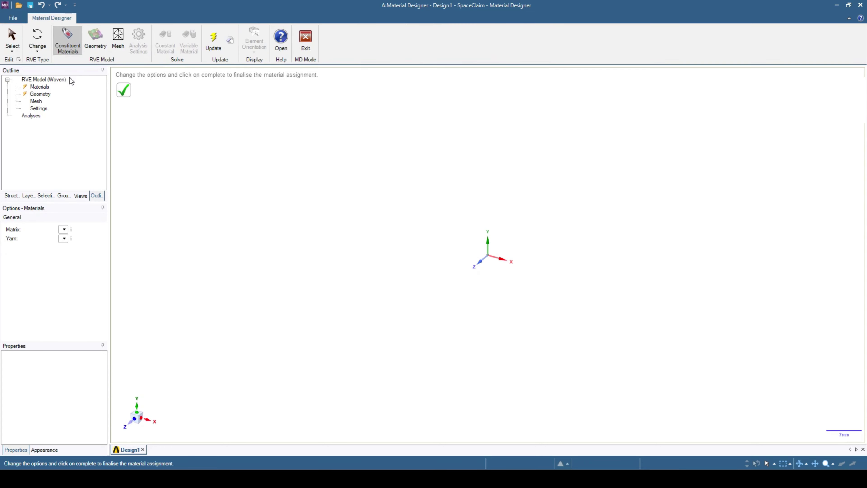
left_click(38, 88)
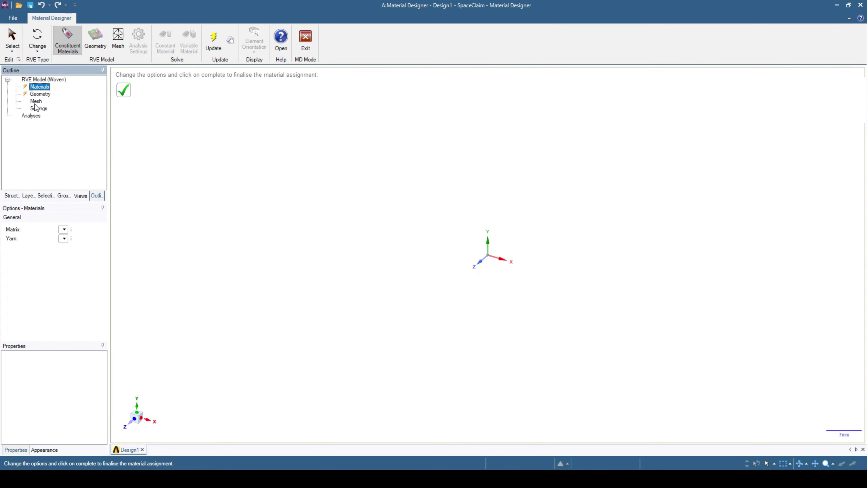
left_click(64, 238)
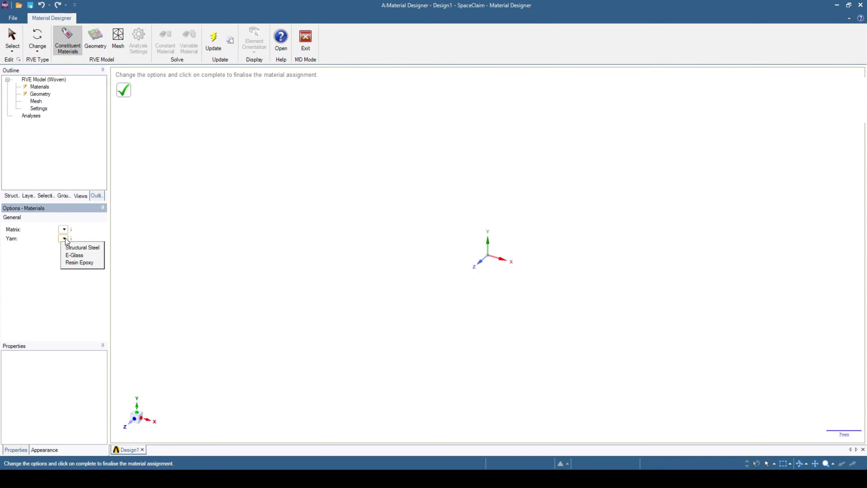
left_click(74, 255)
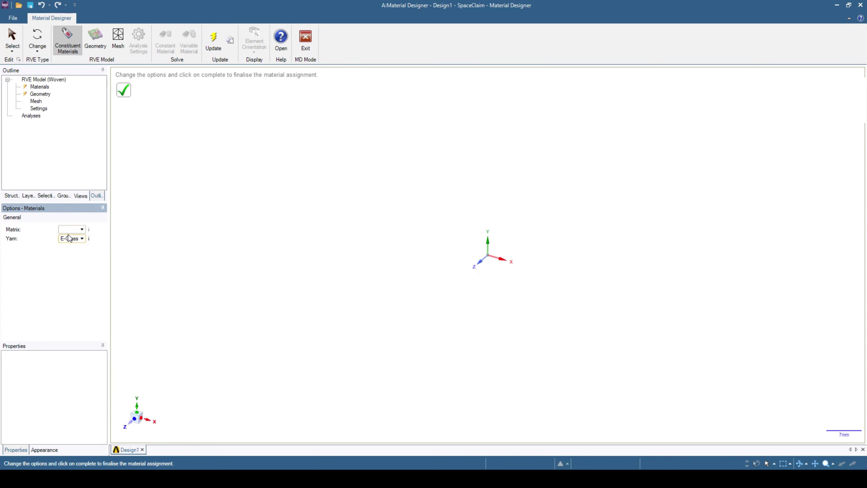
left_click(73, 232)
left_click(75, 252)
Switch the weaving type to Twill with fiber volume fraction 0.325 and yarn fiber volume fraction 0.65.
left_click(48, 96)
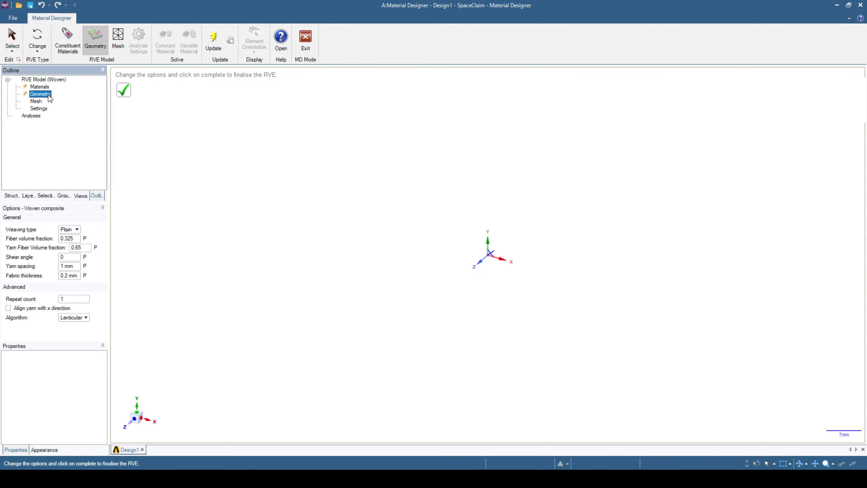
left_click(69, 230)
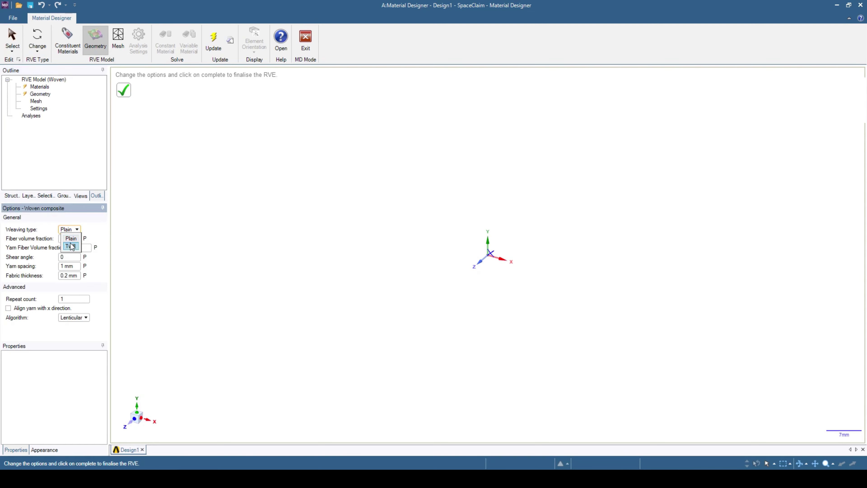
left_click(70, 246)
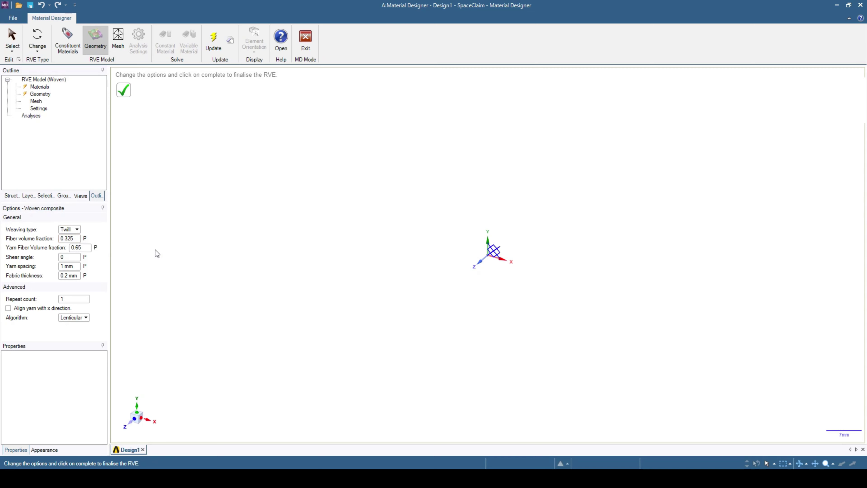
double_click(88, 247)
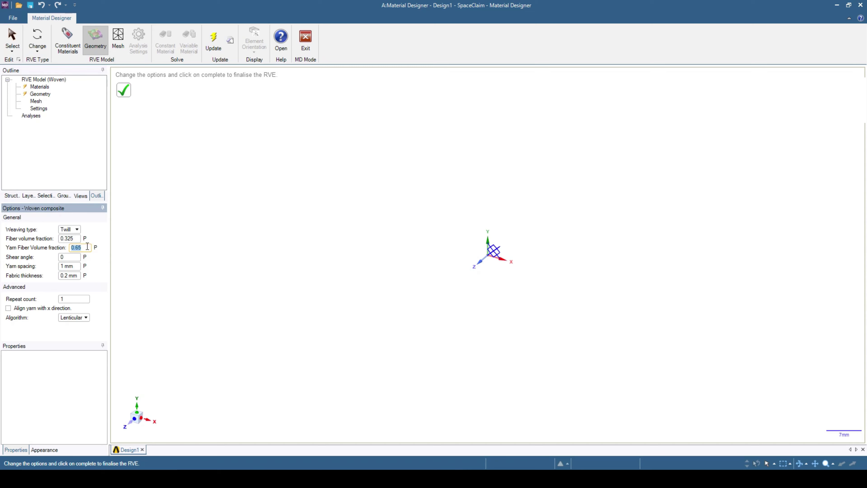
key("shift+Tab")
left_click(140, 241)
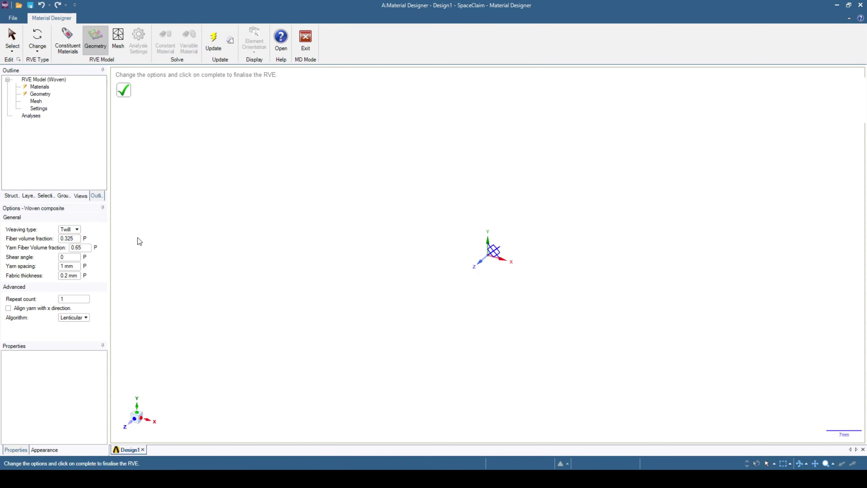
Add a Constant Material Evaluation analysis after reviewing the mesh and analysis settings.
left_click(39, 103)
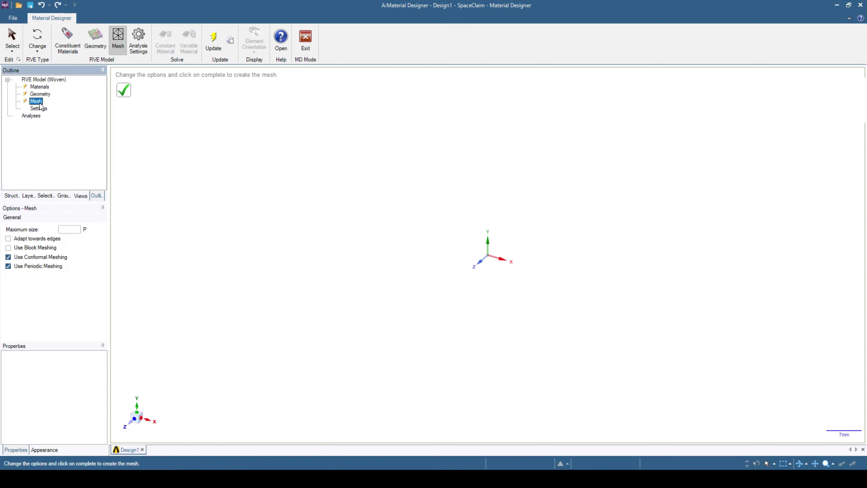
left_click(39, 109)
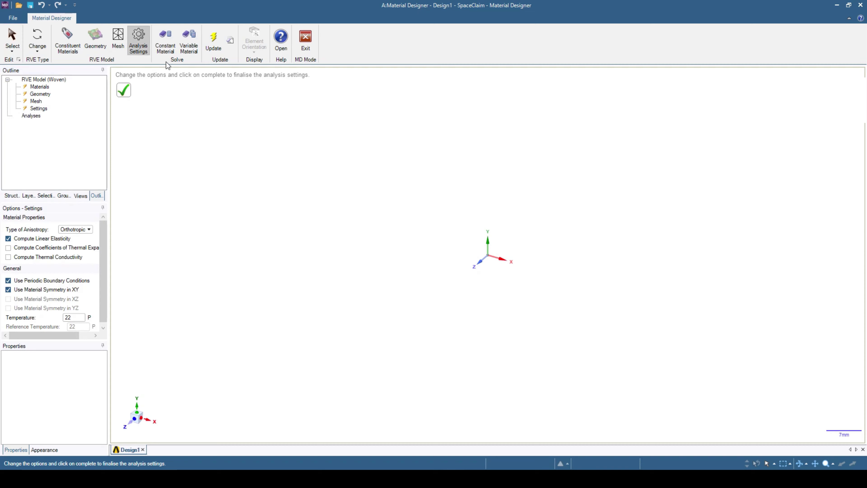
left_click(172, 48)
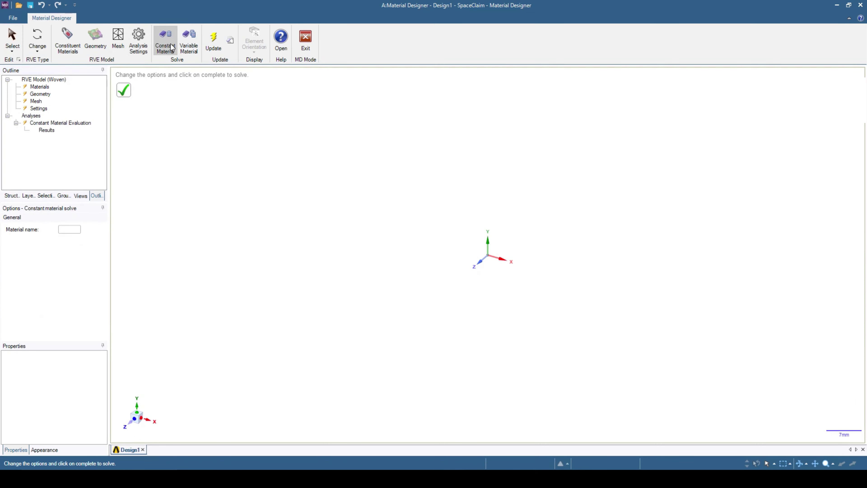
left_click(51, 95)
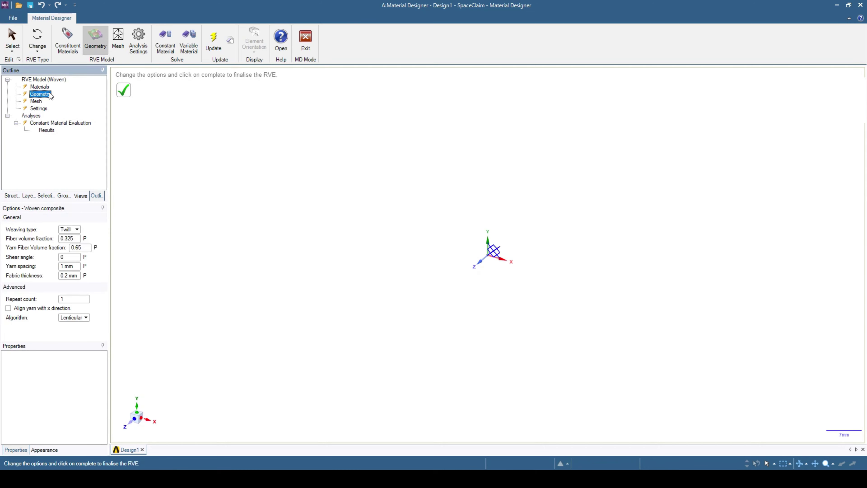
Solve the RVE and show results: E1 2.5956E+10 Pa, G12 1.2706E+10 Pa, density 1880 kg/m³.
left_click(126, 91)
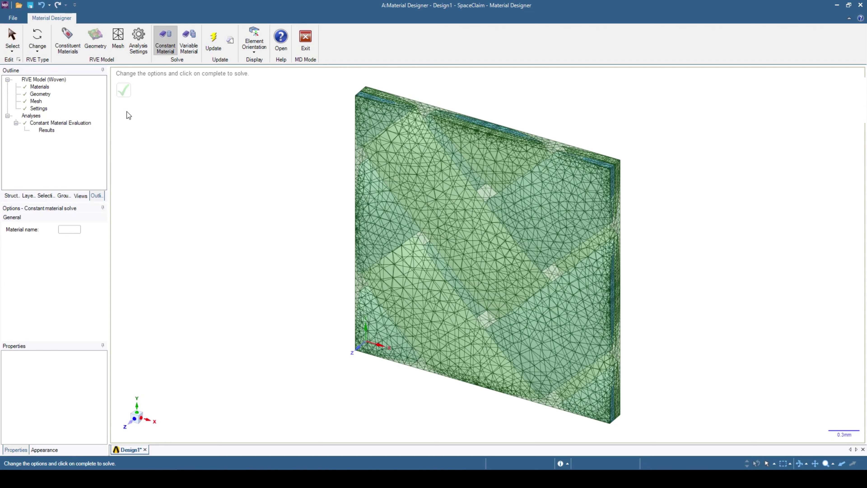
double_click(50, 131)
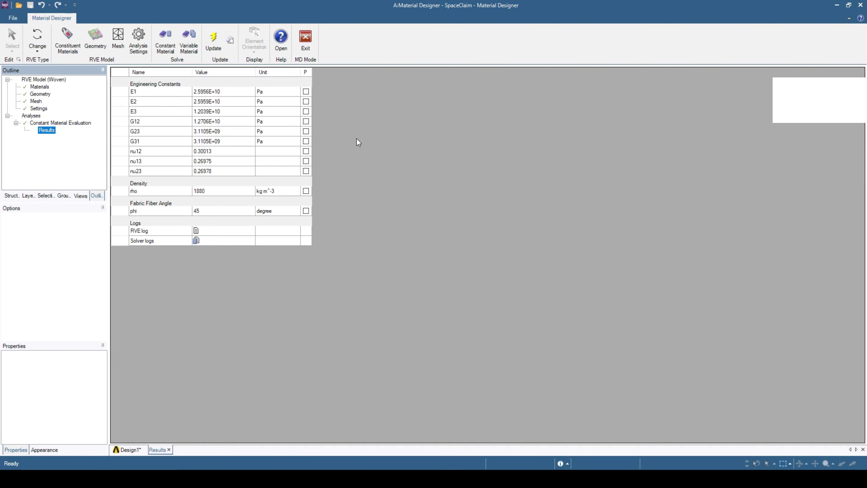
Exit Material Designer, saving the woven RVE design.
left_click(862, 4)
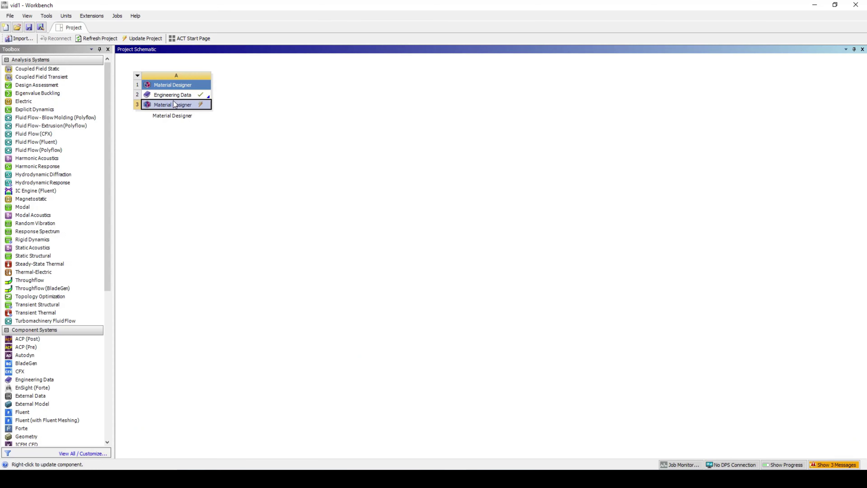
Update cell A3, add an ACP (Pre) system, link A3 to its Engineering Data and refresh it.
right_click(169, 106)
left_click(206, 154)
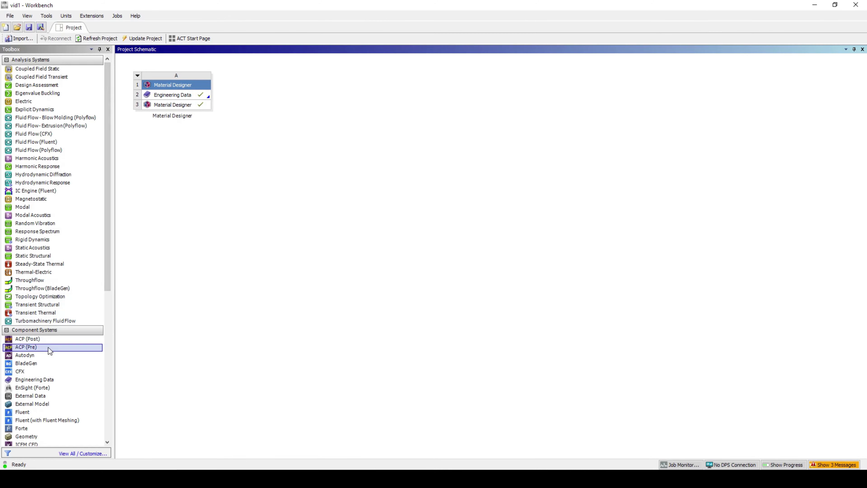
left_click_drag(48, 347, 297, 106)
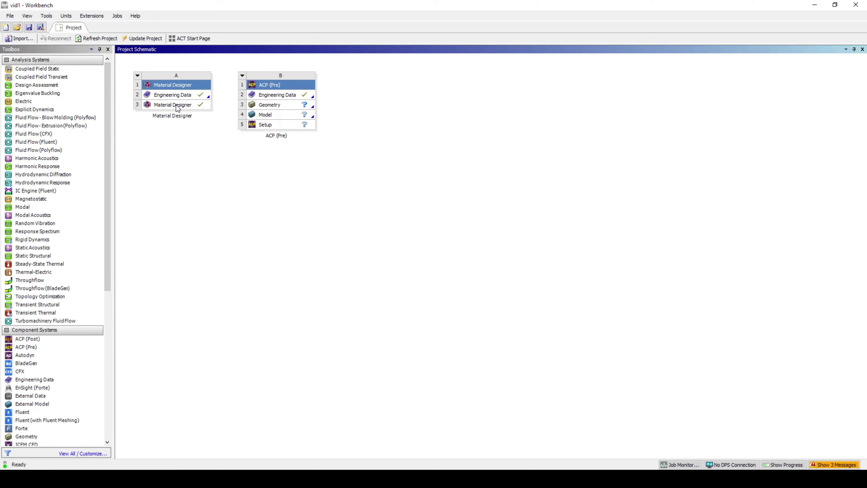
left_click_drag(177, 104, 270, 97)
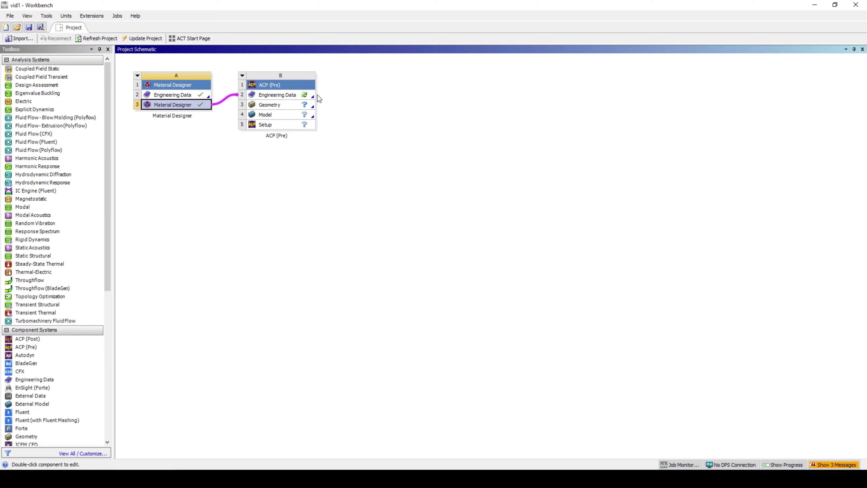
left_click(293, 98)
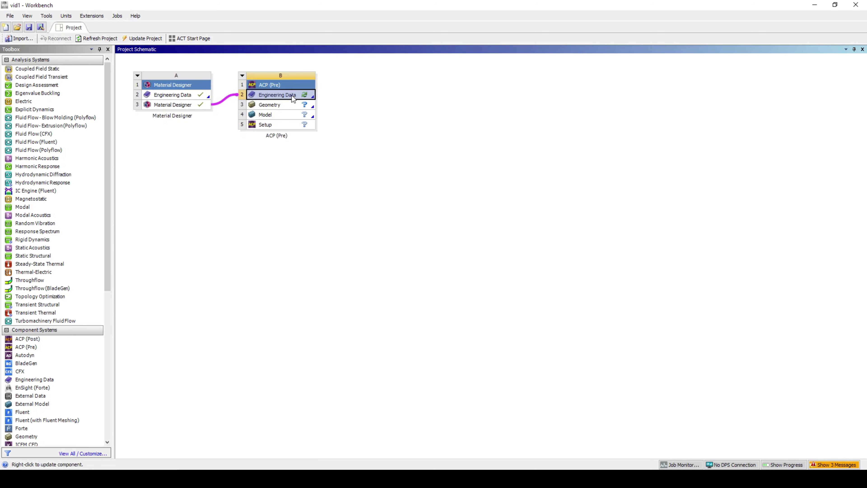
right_click(292, 96)
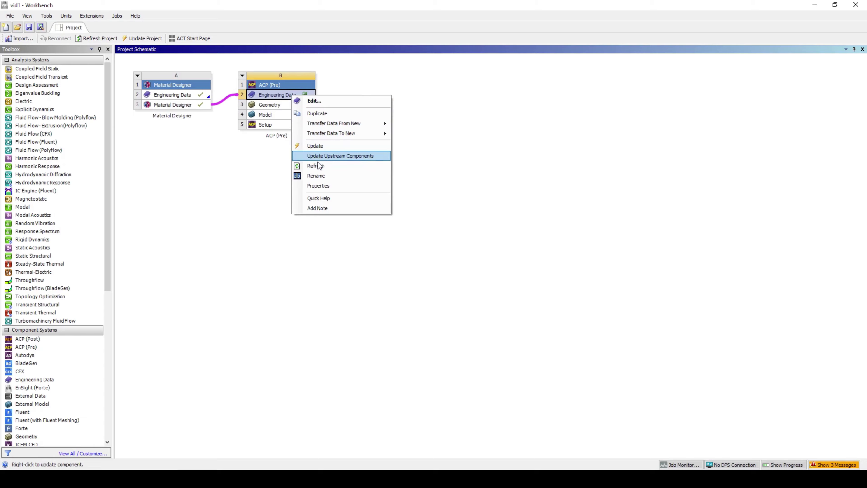
left_click(317, 165)
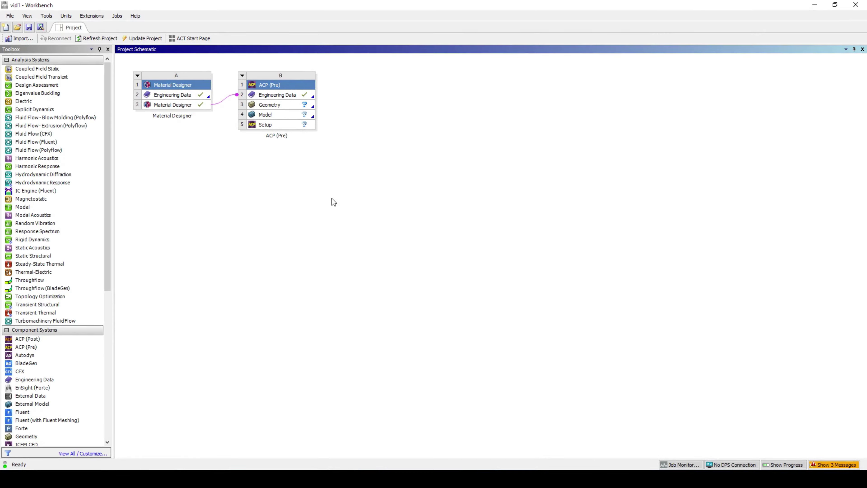
Import the Geom file as the ACP (Pre) geometry and open its Model in Mechanical.
left_click(282, 106)
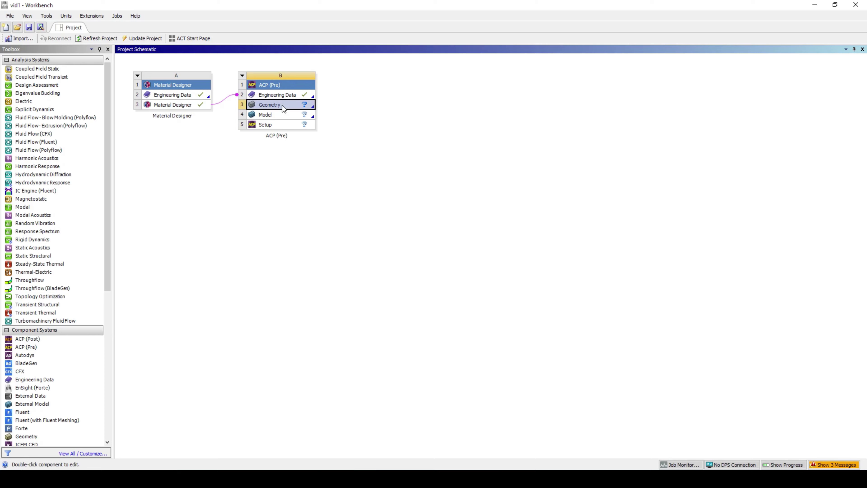
right_click(283, 108)
mouse_move(327, 131)
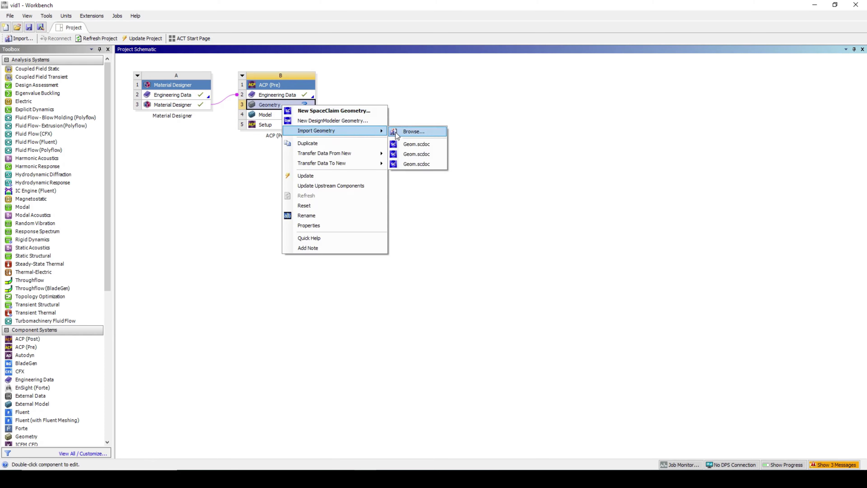
left_click(397, 133)
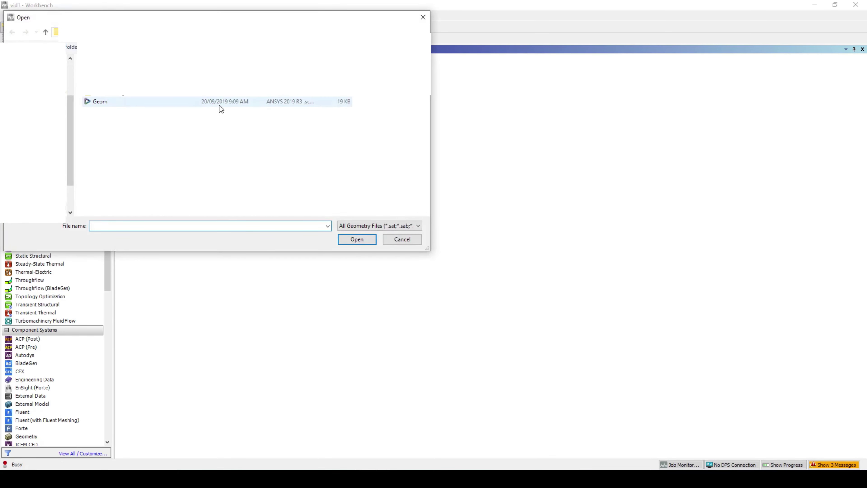
left_click(220, 101)
double_click(217, 103)
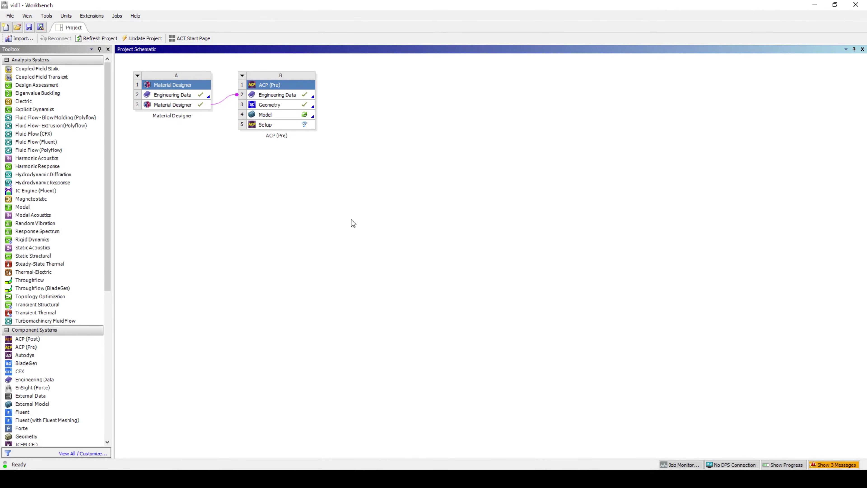
left_click(286, 113)
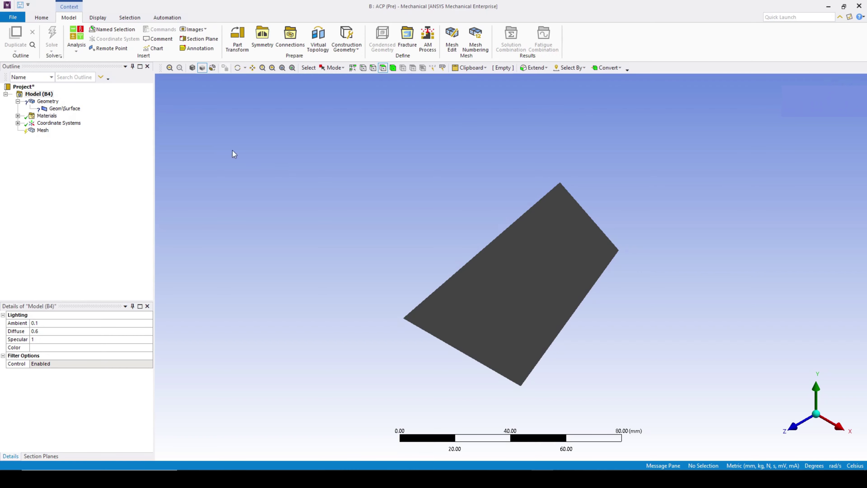
Set the Geom\Surface body thickness to 1 mm, leaving its material assignment unchanged.
left_click(64, 109)
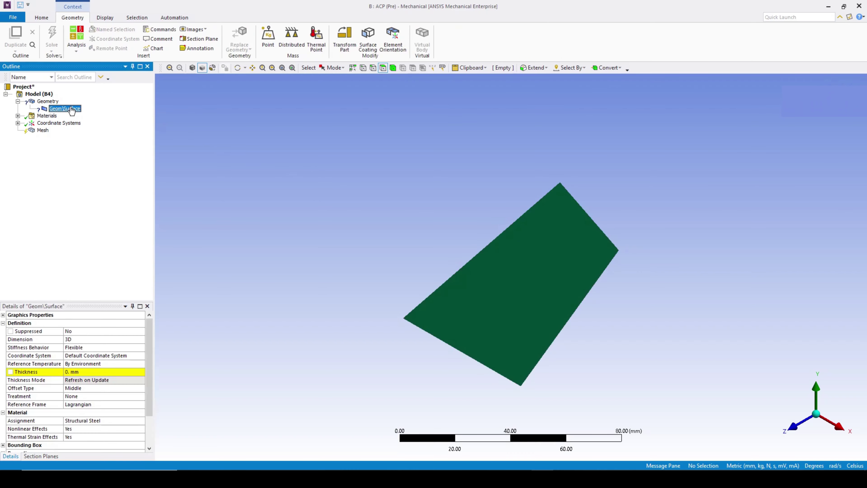
left_click(118, 371)
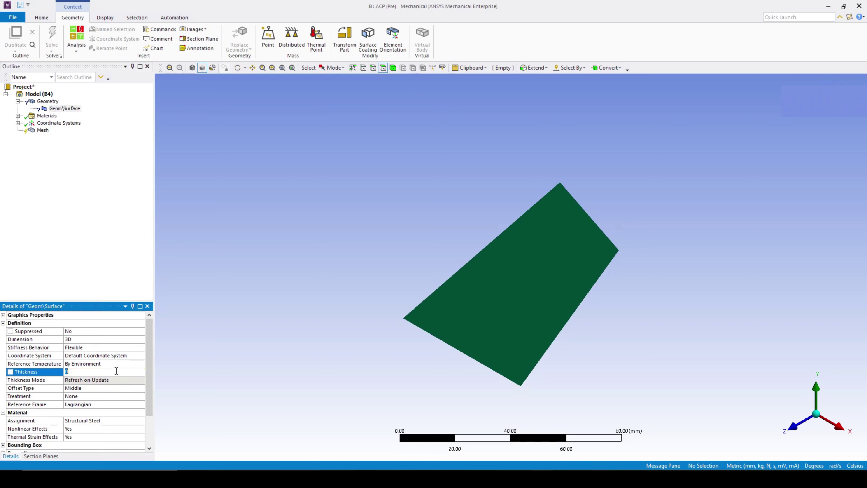
type("1")
key("Return")
left_click(111, 422)
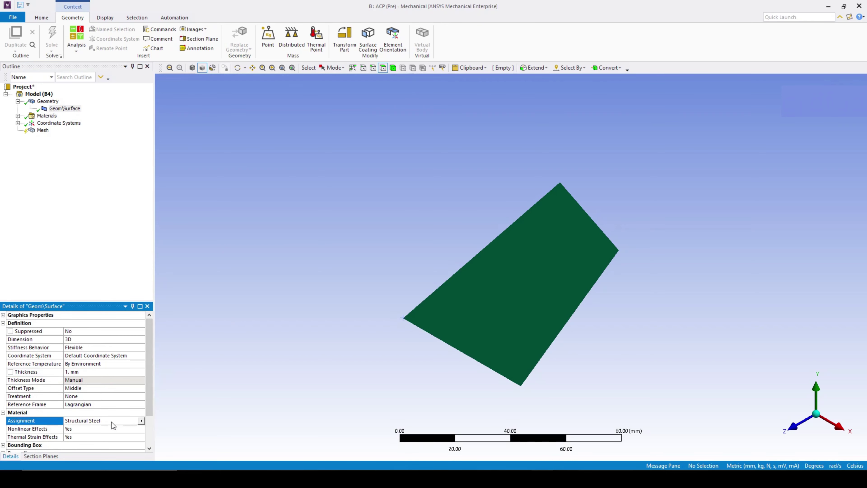
left_click(225, 369)
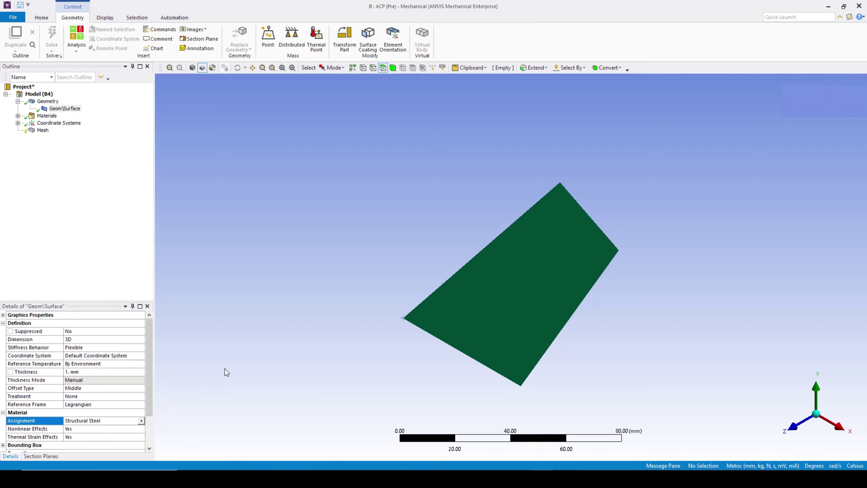
Add a Face Sizing control on the plate face with a 1 mm element size.
left_click(43, 131)
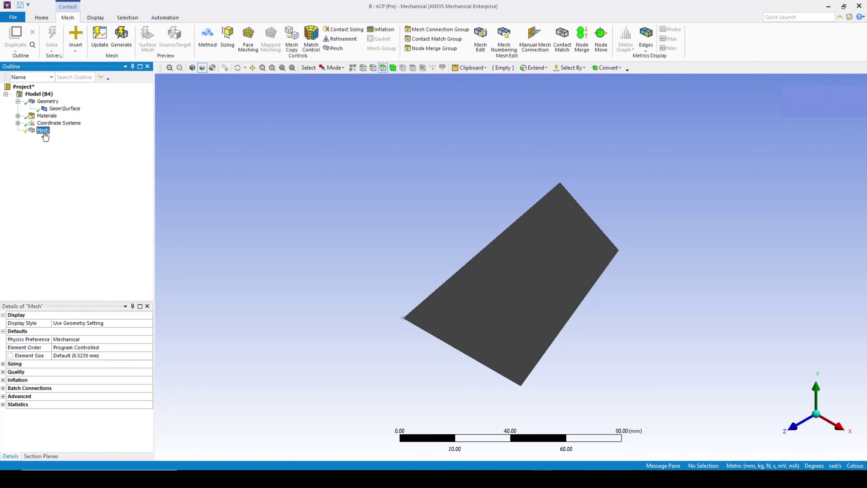
right_click(44, 132)
mouse_move(128, 139)
left_click(156, 150)
left_click(473, 278)
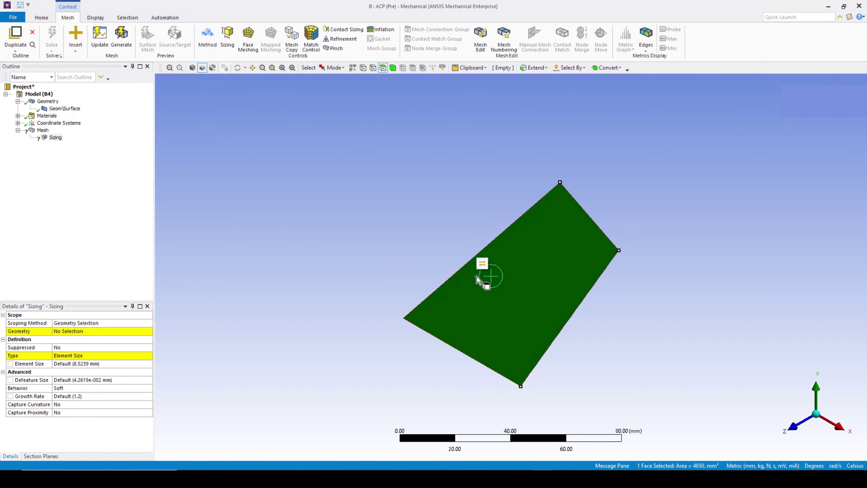
left_click(71, 333)
left_click(72, 333)
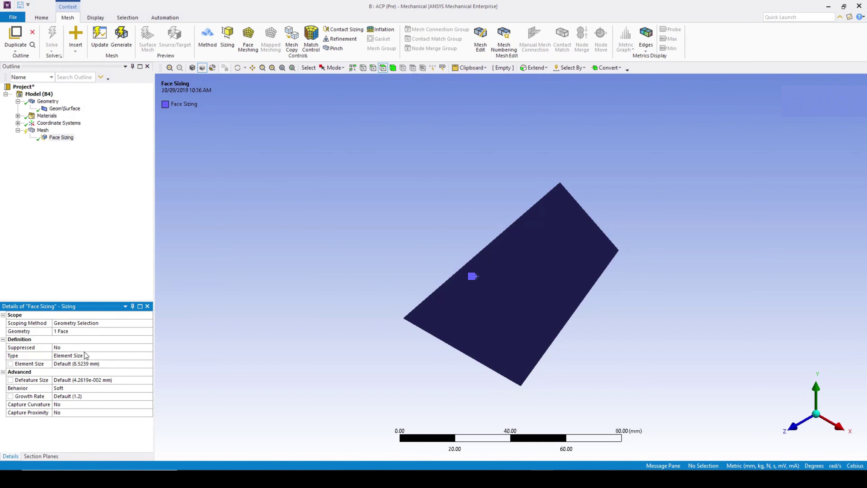
left_click(95, 363)
type("1")
left_click(209, 343)
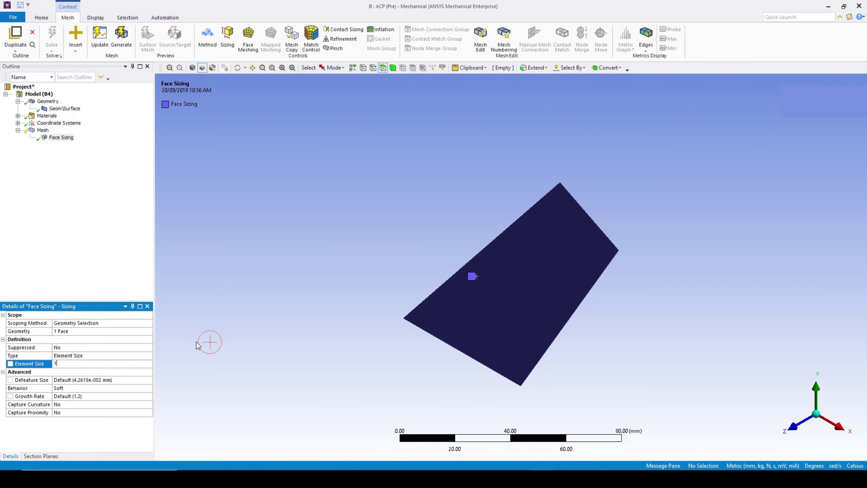
Add a mapped quadrilateral Face Meshing control scoped to the plate face.
left_click(41, 132)
right_click(42, 131)
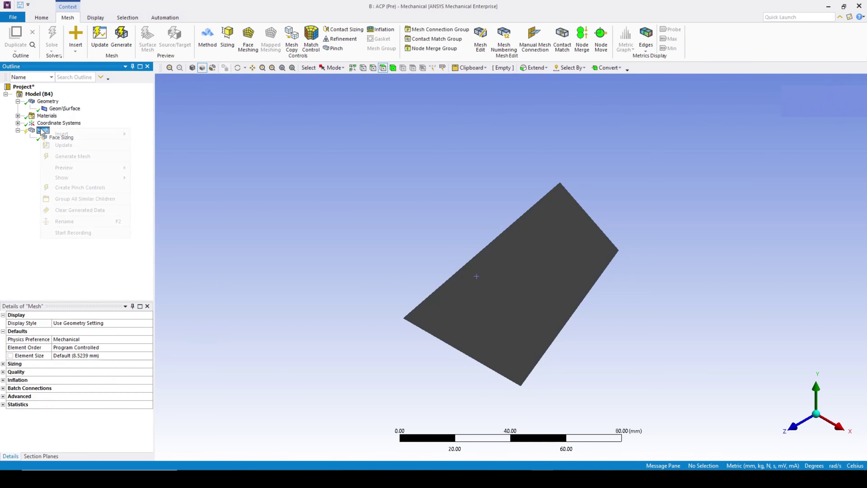
mouse_move(86, 134)
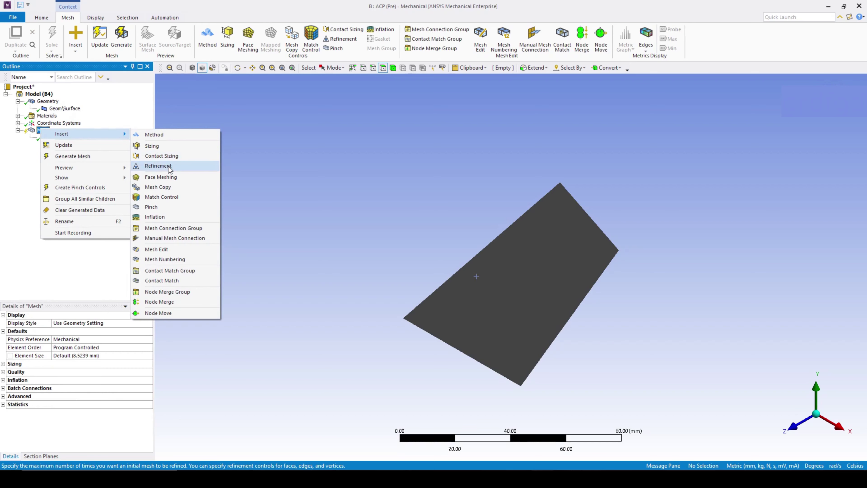
left_click(165, 177)
left_click(457, 311)
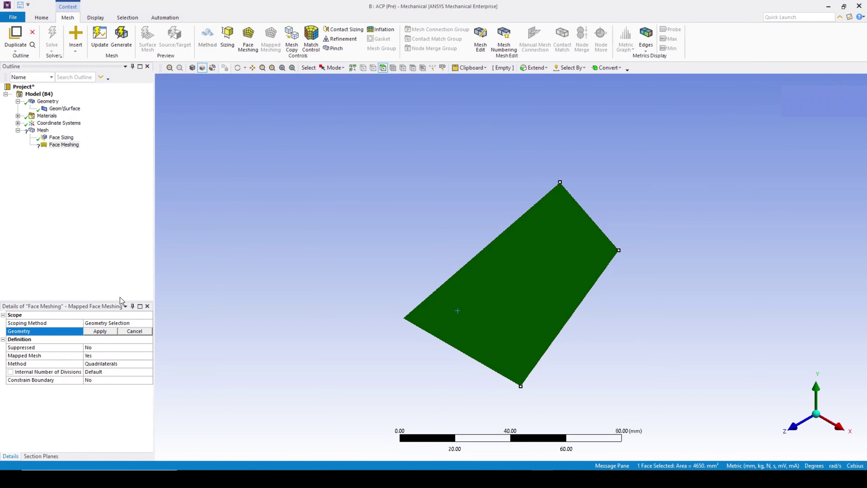
left_click(101, 332)
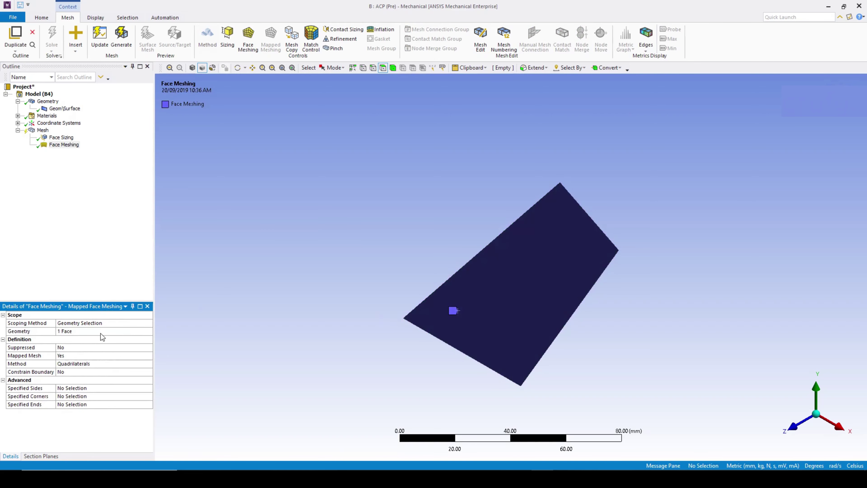
left_click(42, 130)
right_click(42, 130)
Generate the mesh on the plate and orbit to inspect the uniform quadrilateral grid.
mouse_move(74, 136)
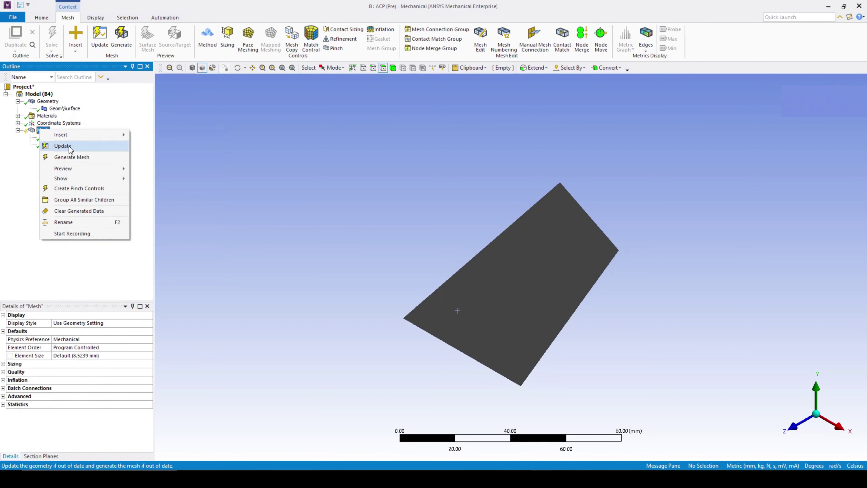
left_click(72, 158)
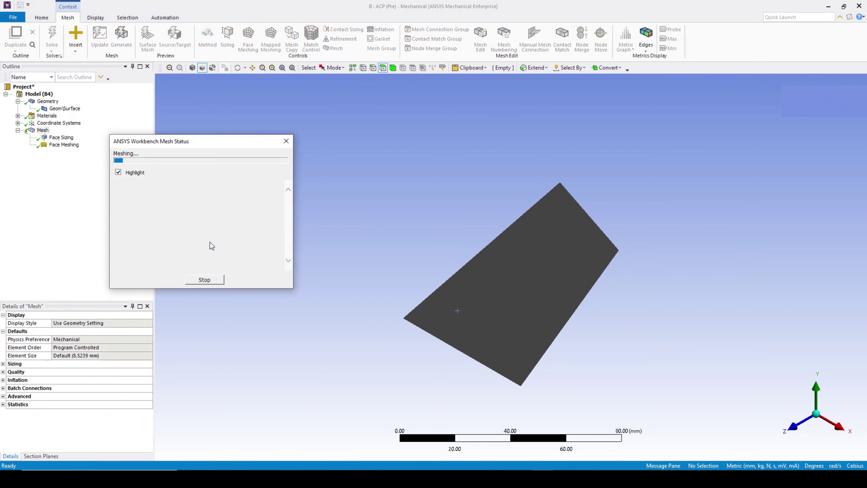
middle_click_drag(444, 239, 484, 258)
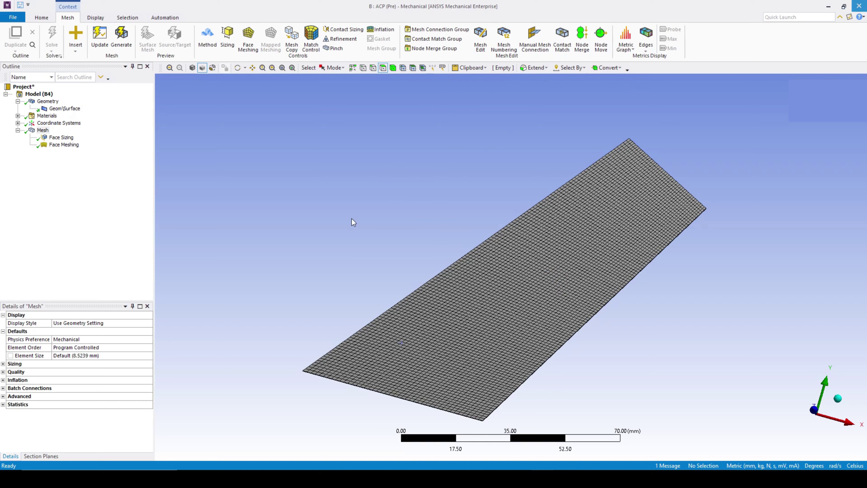
key("alt+Tab")
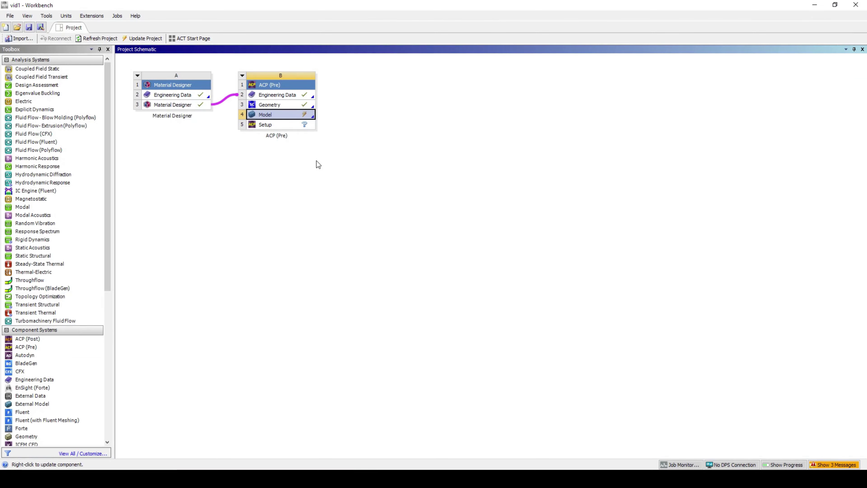
Update the ACP (Pre) Model cell B4 with the new mesh.
right_click(289, 122)
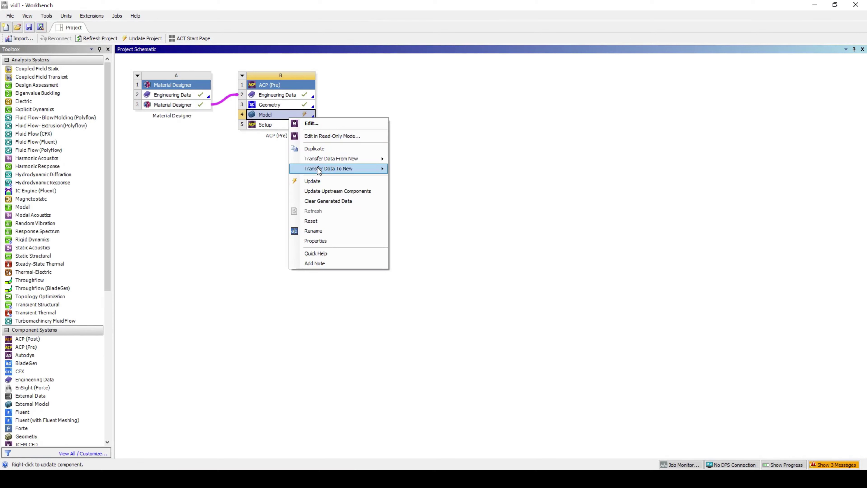
left_click(326, 178)
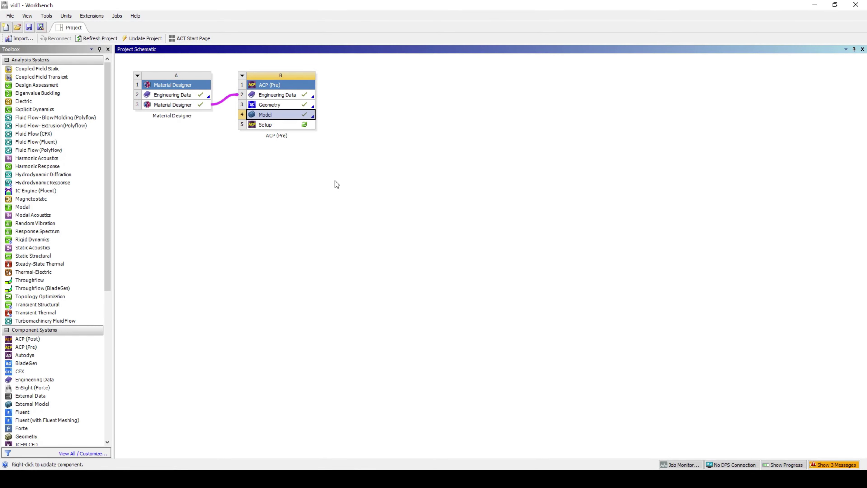